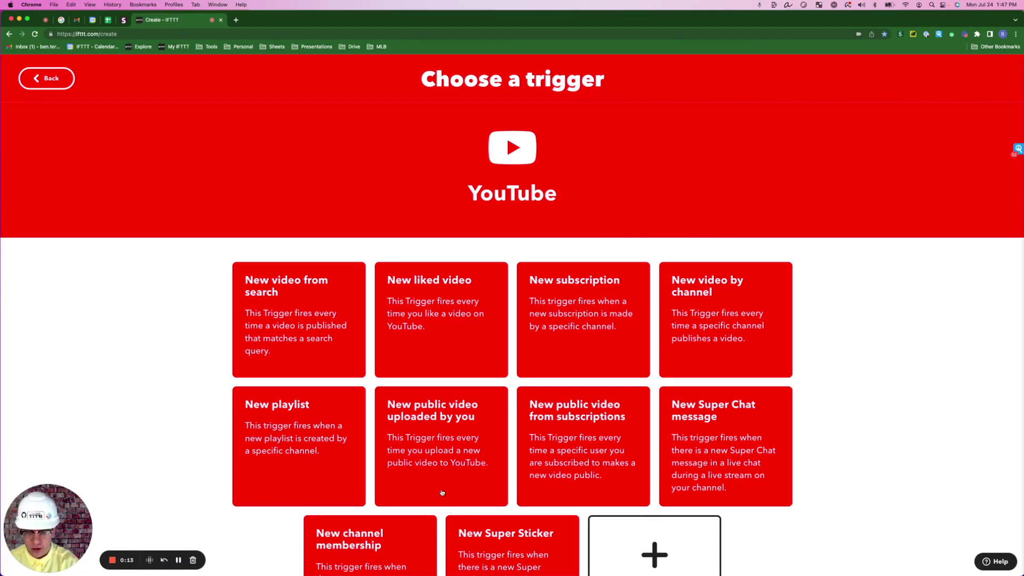
Step: Choose the YouTube 'New video by channel' trigger and switch to the IFTTT channel page
left_click(749, 296)
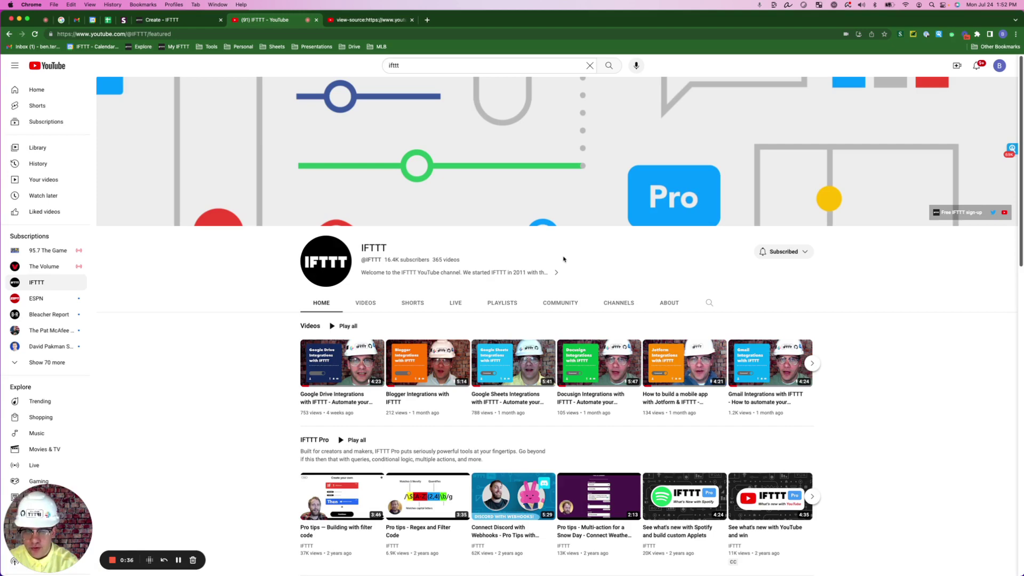
Step: Find the IFTTT channel ID in the page source via a channel_id search and copy it
right_click(605, 266)
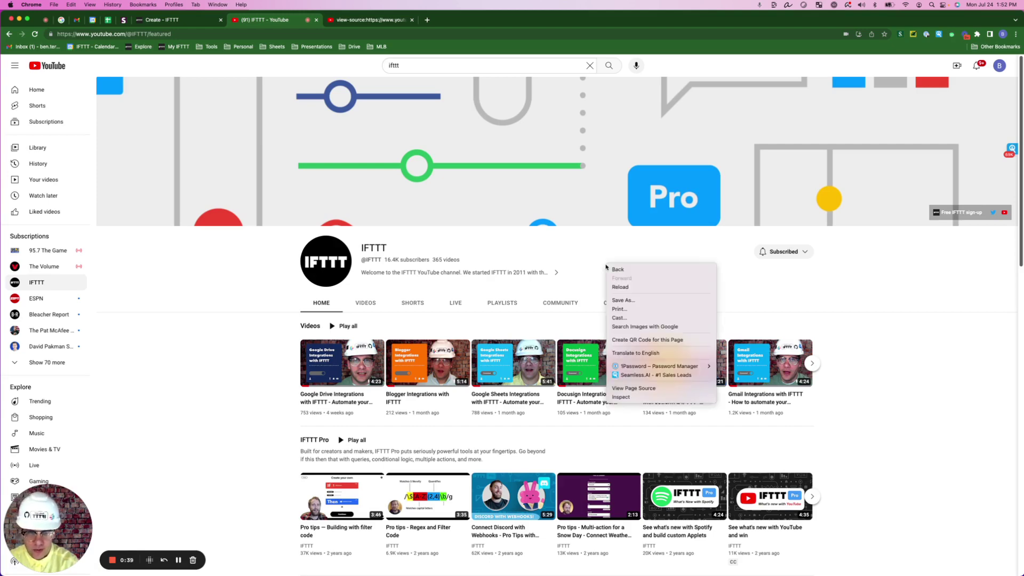
left_click(633, 390)
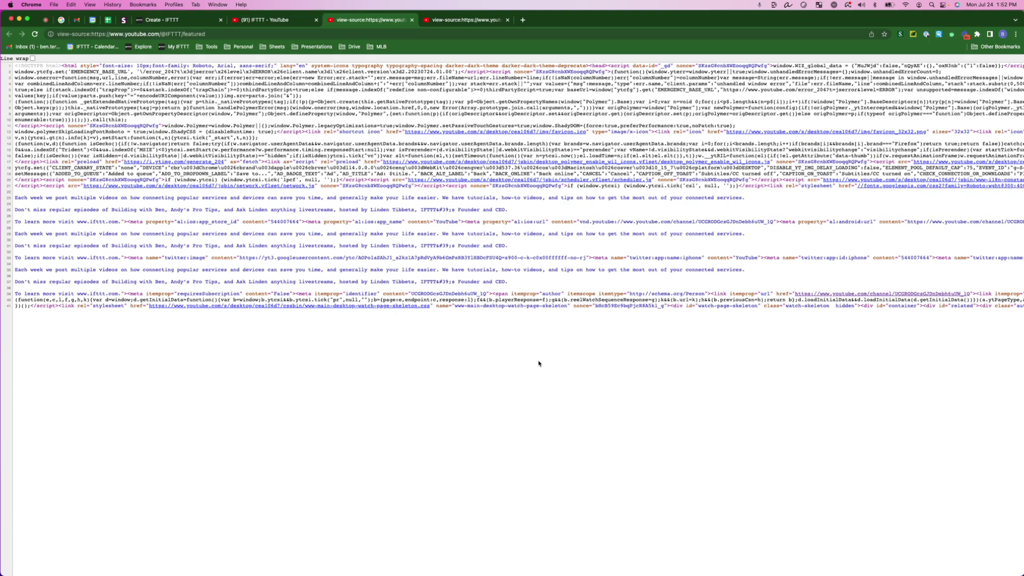
key("super+f")
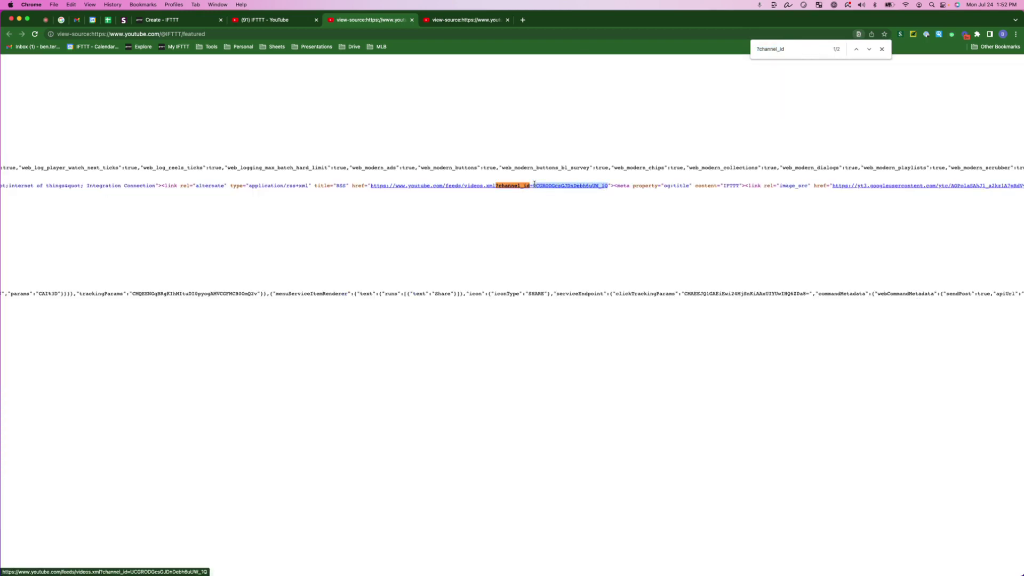
left_click_drag(535, 184, 533, 187)
right_click(548, 189)
Step: Set Which channel? to UCGRODGcsGJDnDebh6uUW_1Q, create the trigger, and choose Facebook Pages as the action
left_click(560, 243)
left_click(176, 19)
left_click(456, 344)
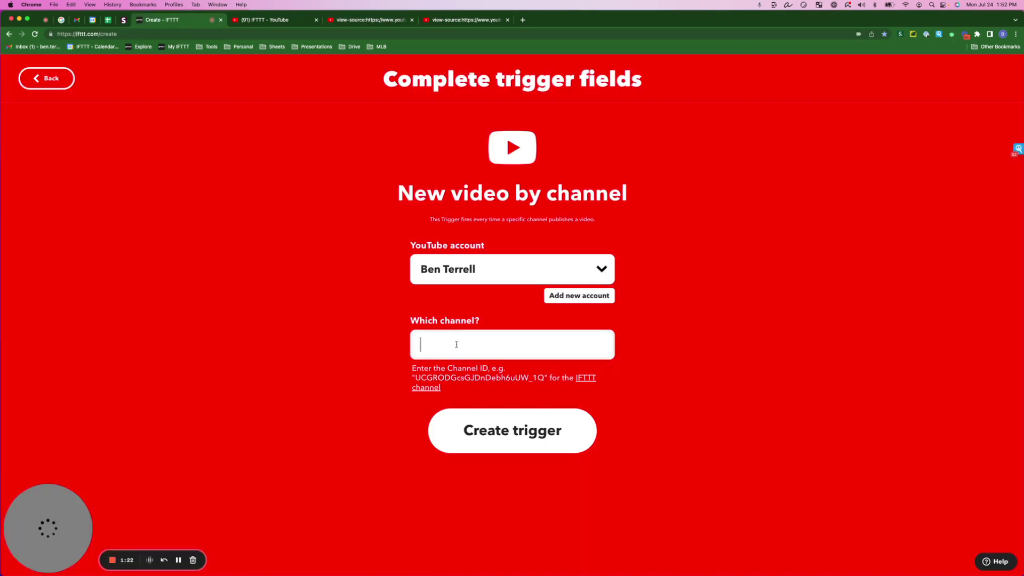
key("super+v")
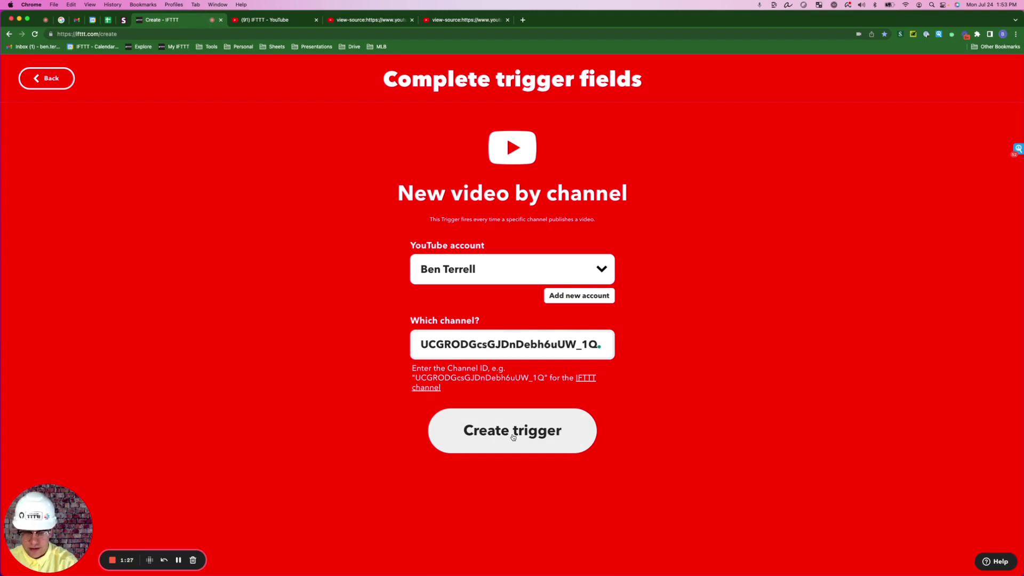
left_click(513, 436)
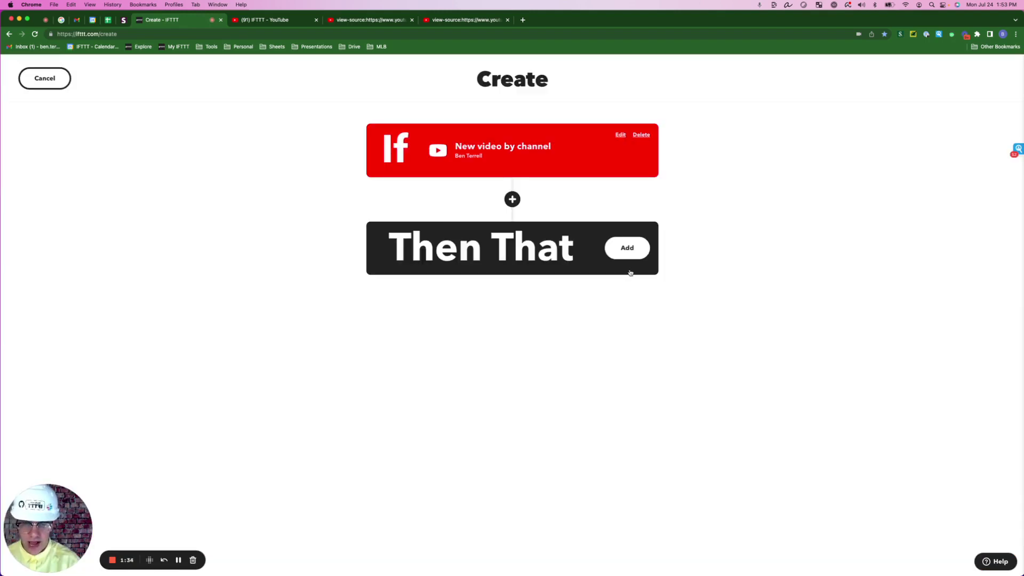
left_click(627, 248)
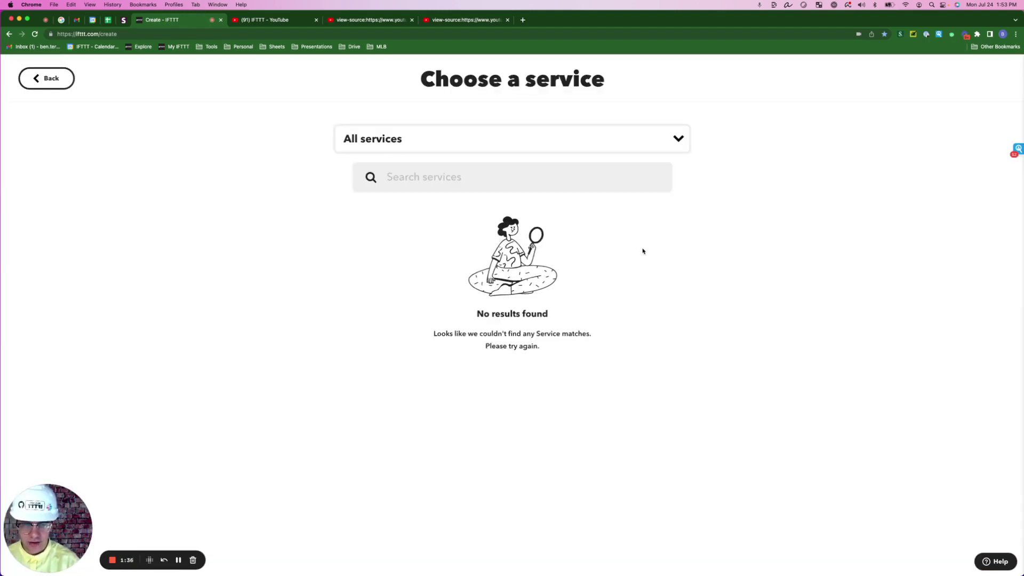
type("fa")
left_click(440, 250)
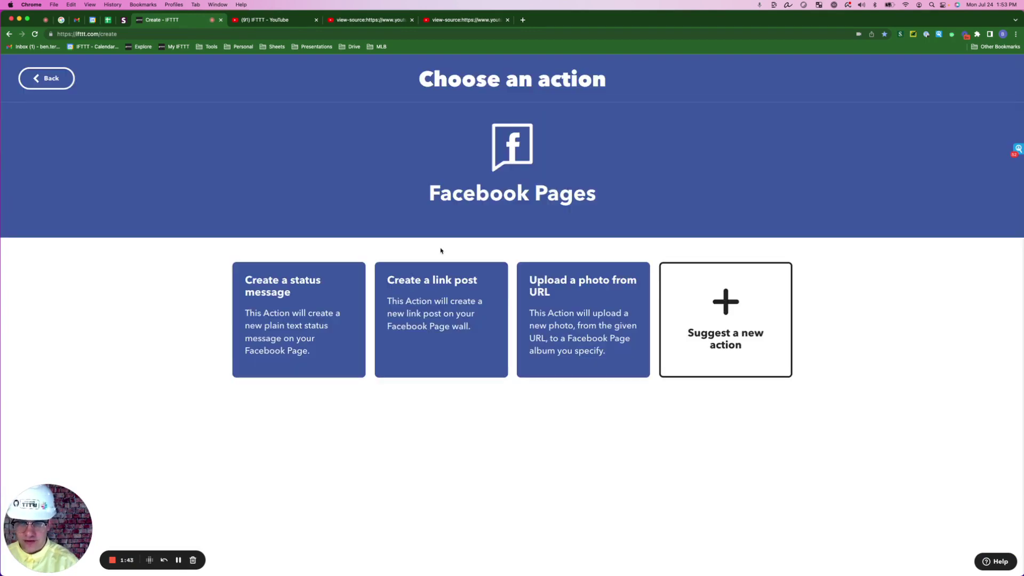
Step: Create a Facebook Pages link post with the video Title and Description as the message
left_click(448, 355)
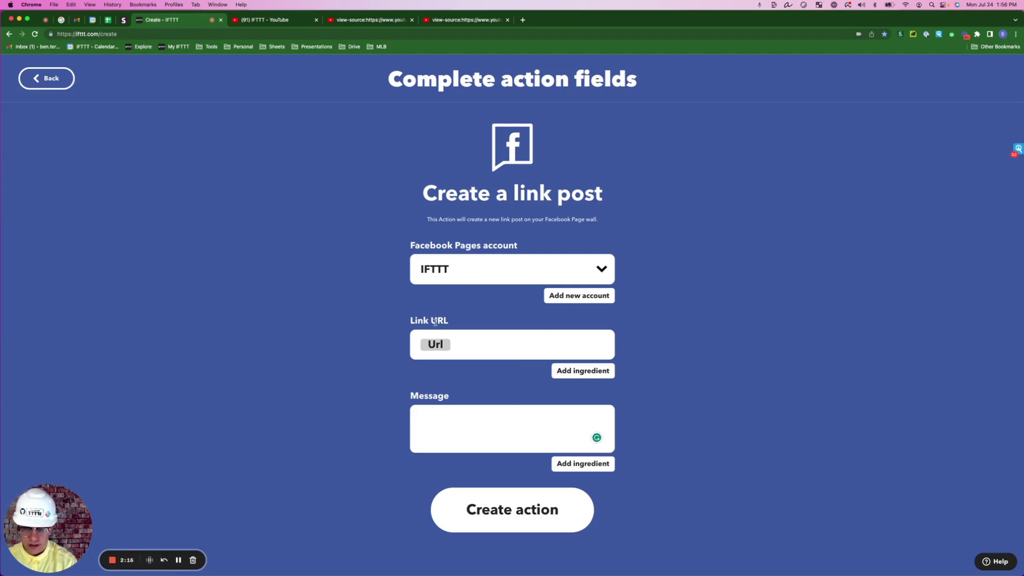
left_click(570, 373)
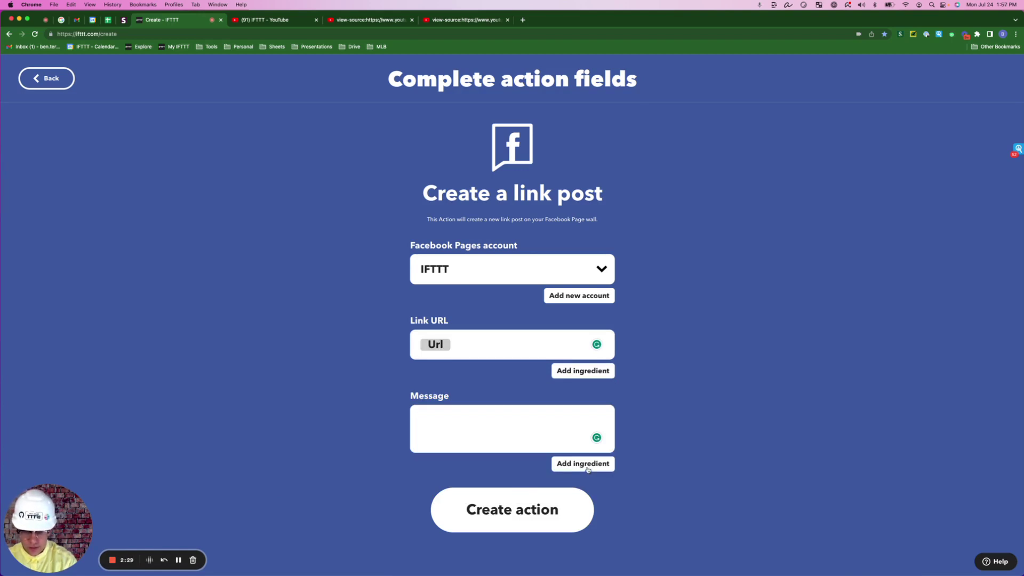
left_click(588, 471)
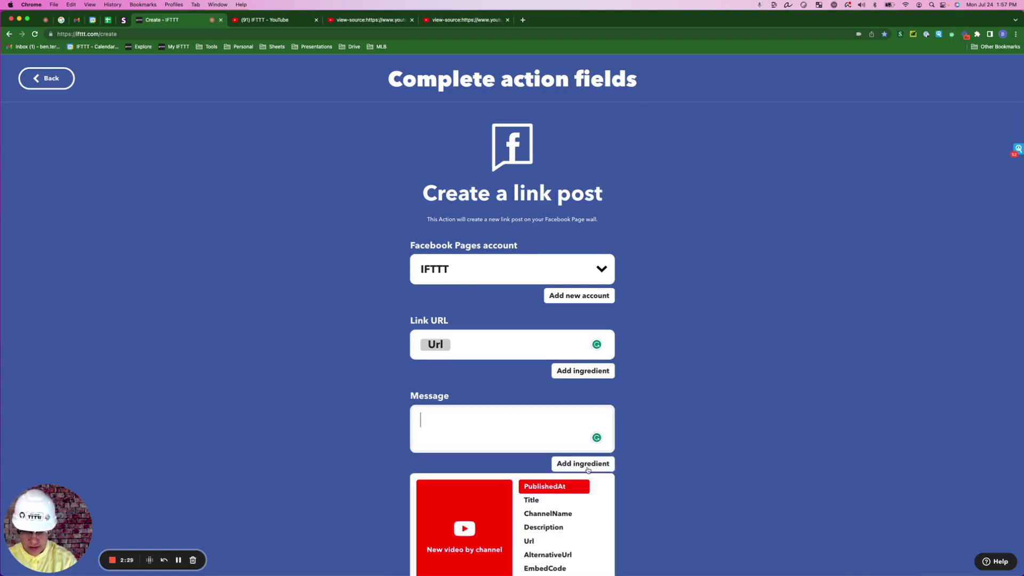
left_click(536, 502)
key("Return")
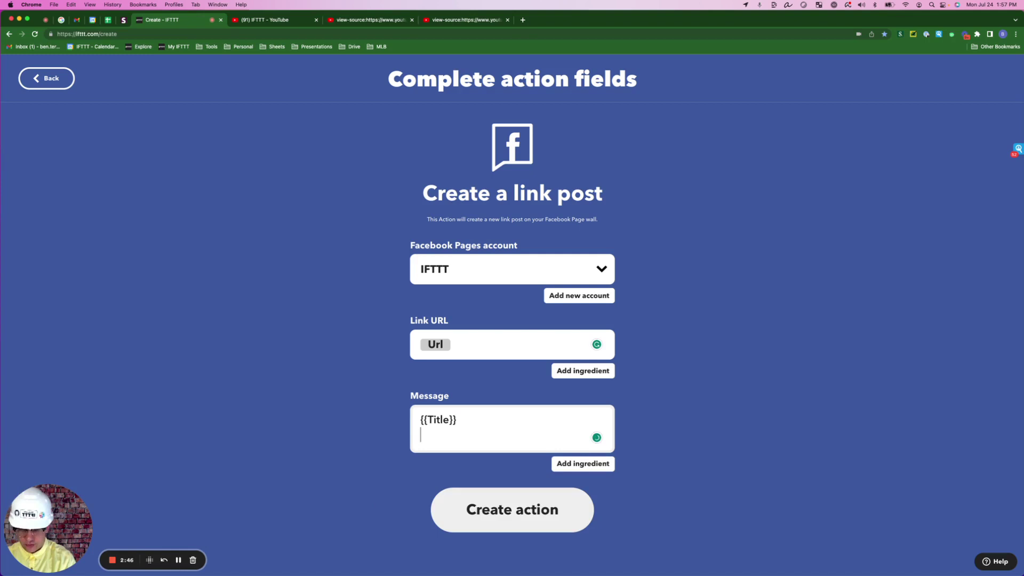
left_click(583, 475)
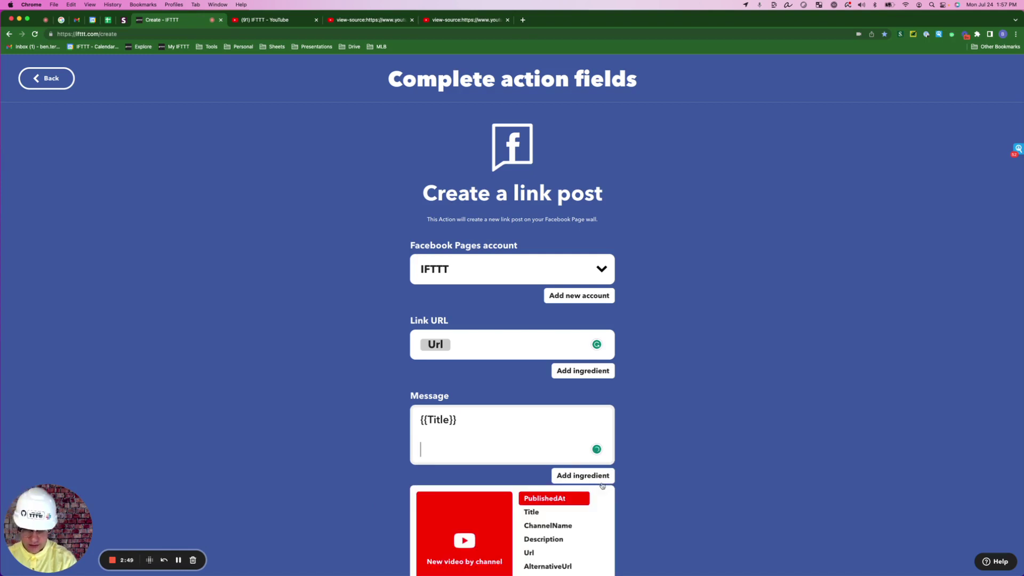
left_click(560, 540)
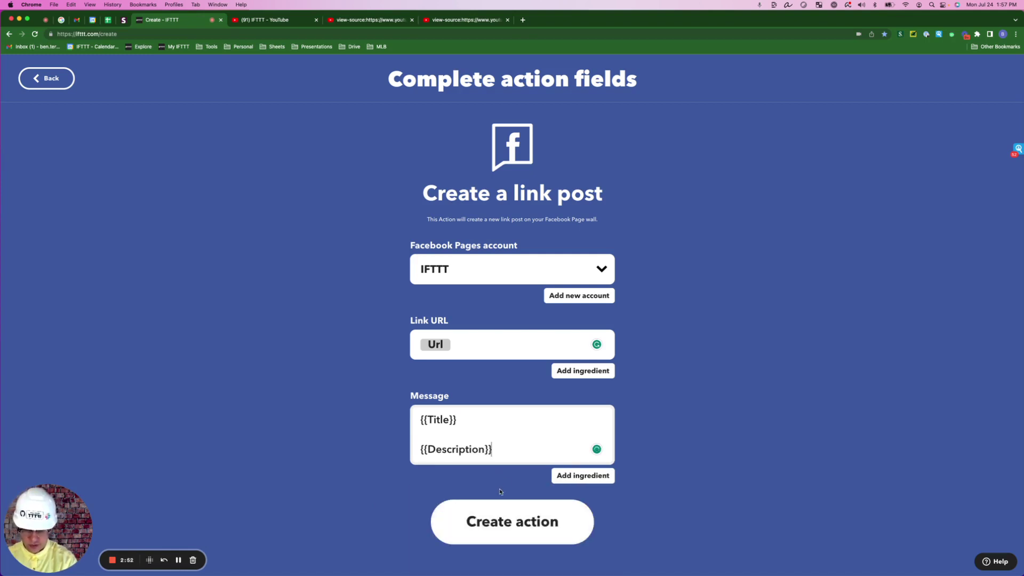
left_click(501, 524)
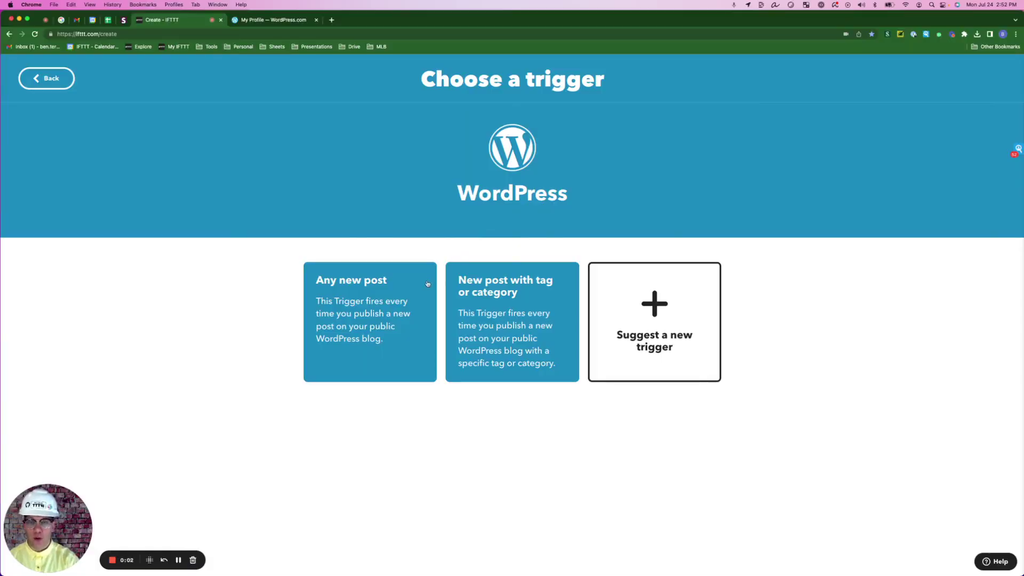
Step: Set Any new post as the WordPress trigger and add an AI Social Creator query step
left_click(385, 296)
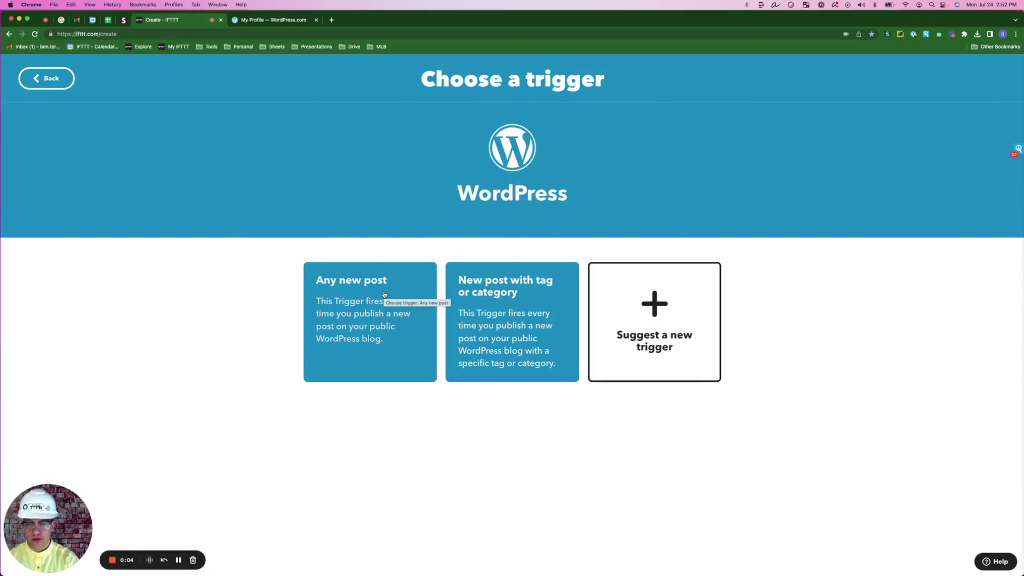
left_click(512, 342)
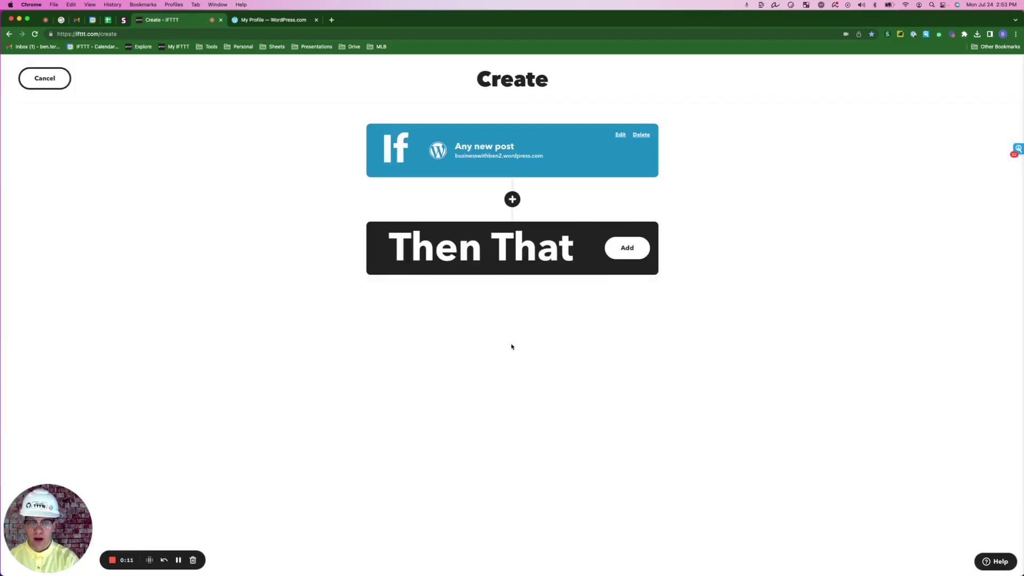
left_click(512, 200)
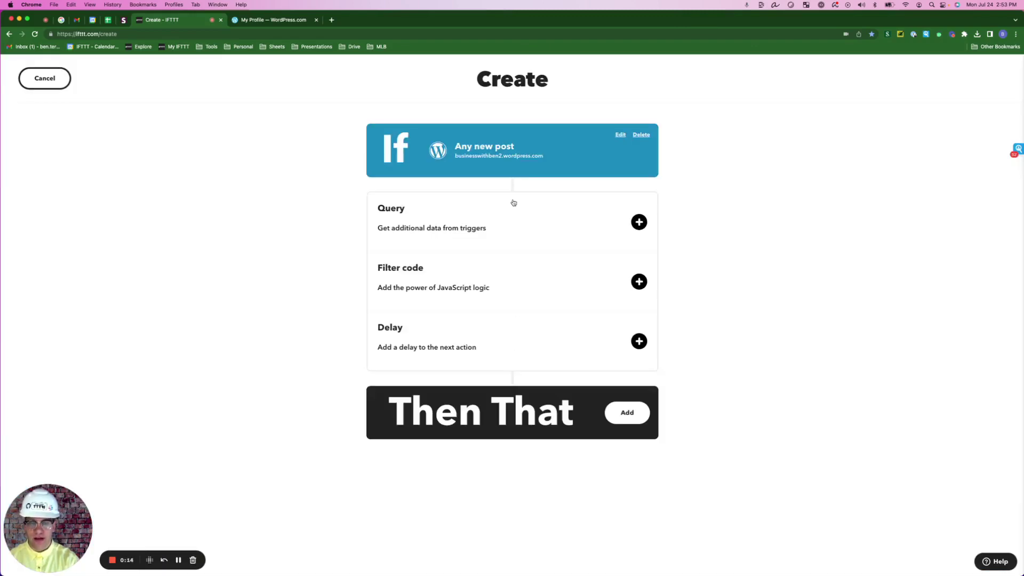
left_click(639, 223)
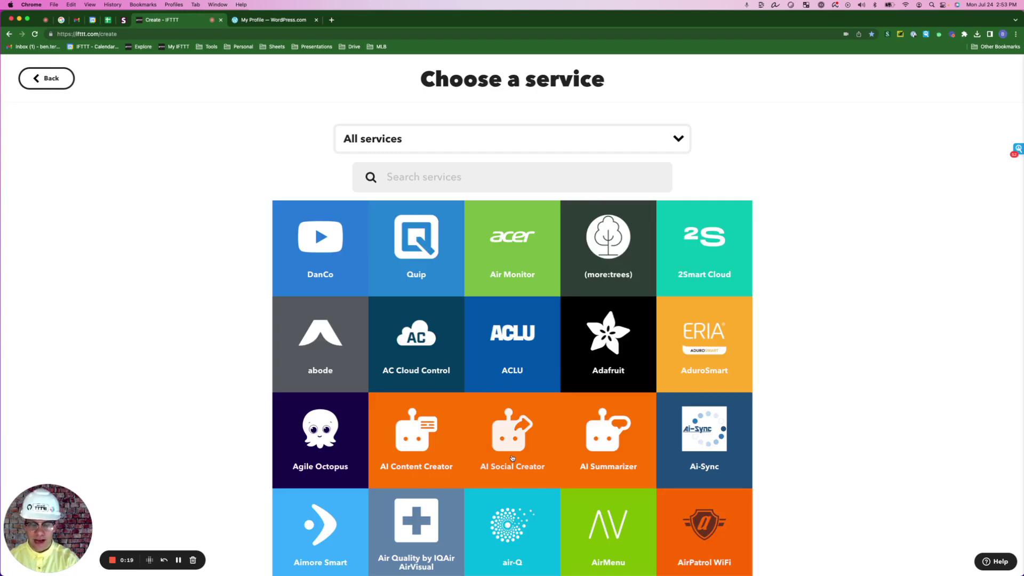
left_click(512, 457)
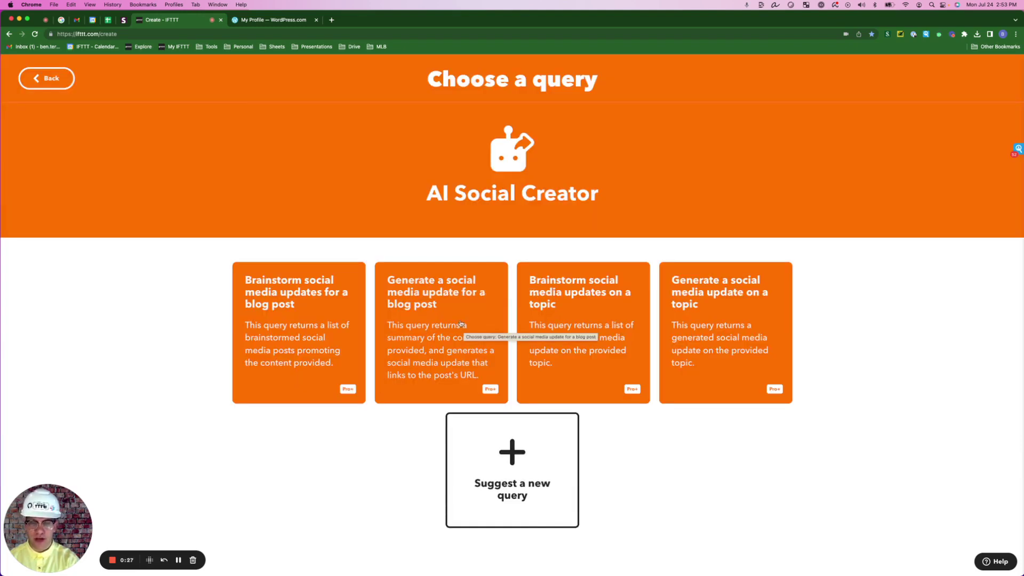
Step: Create the blog-post social update query for Facebook, using PostContent as content and a Casual tone
left_click(447, 305)
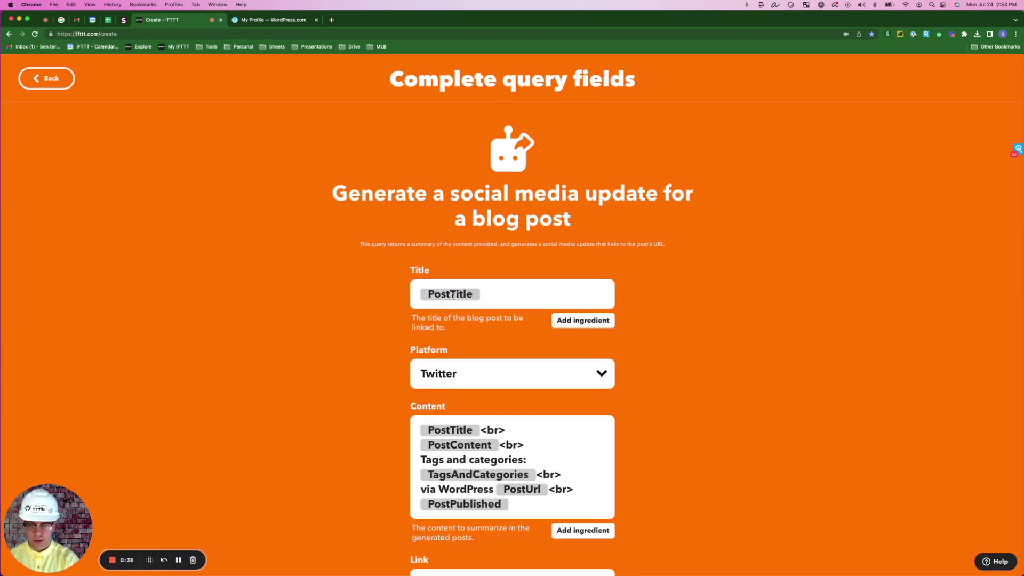
left_click(601, 375)
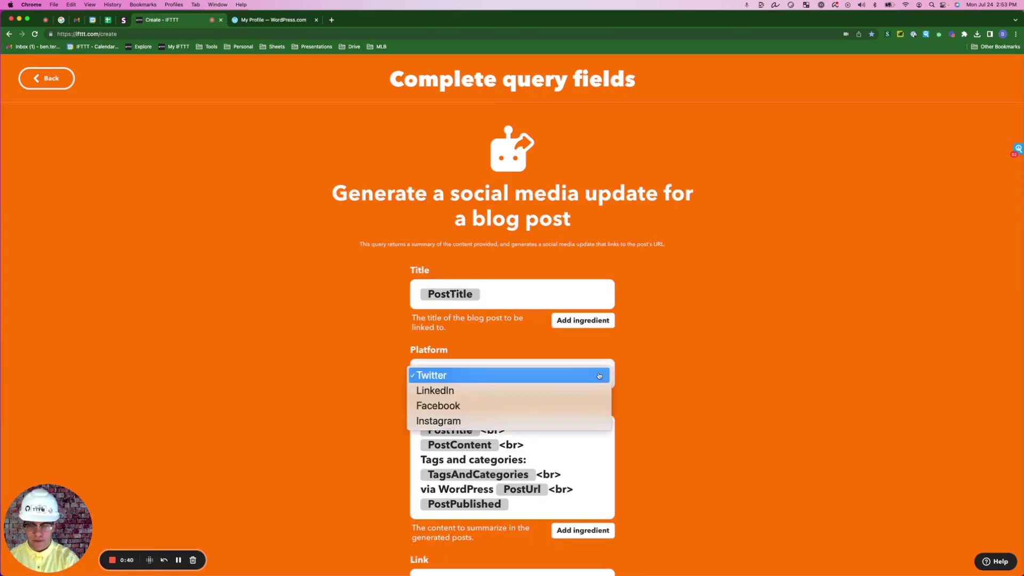
left_click(437, 407)
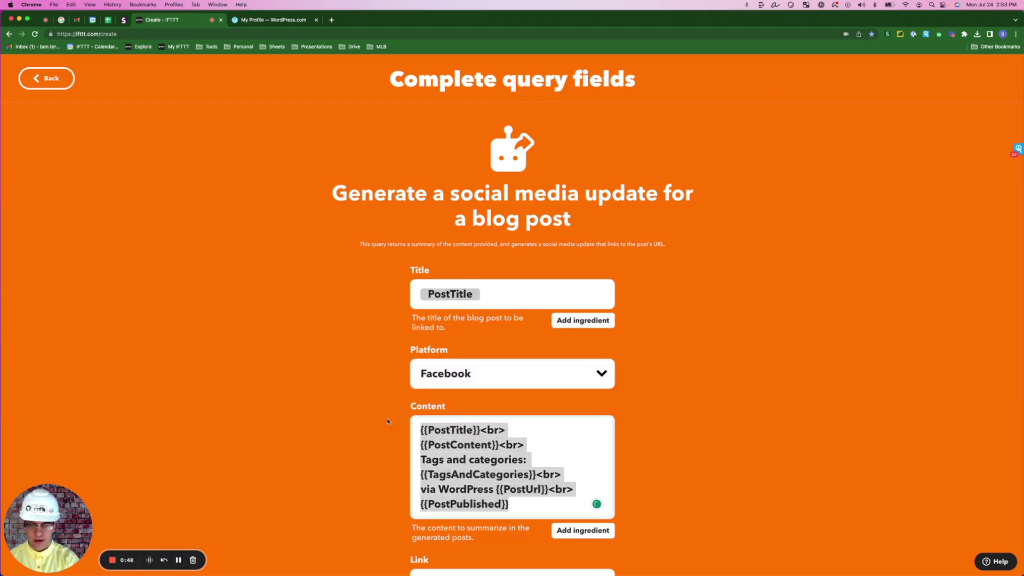
key("BackSpace")
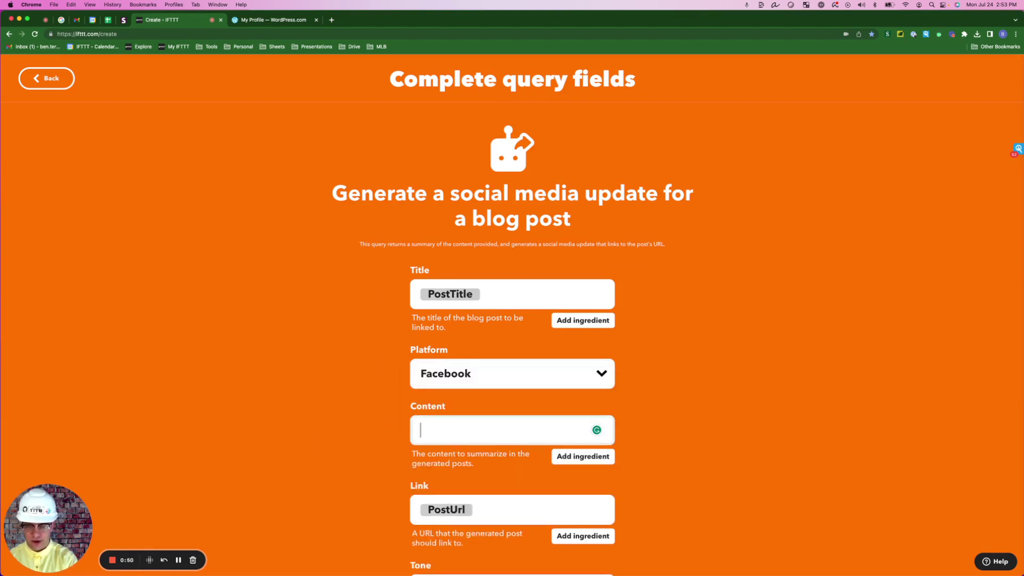
left_click(582, 457)
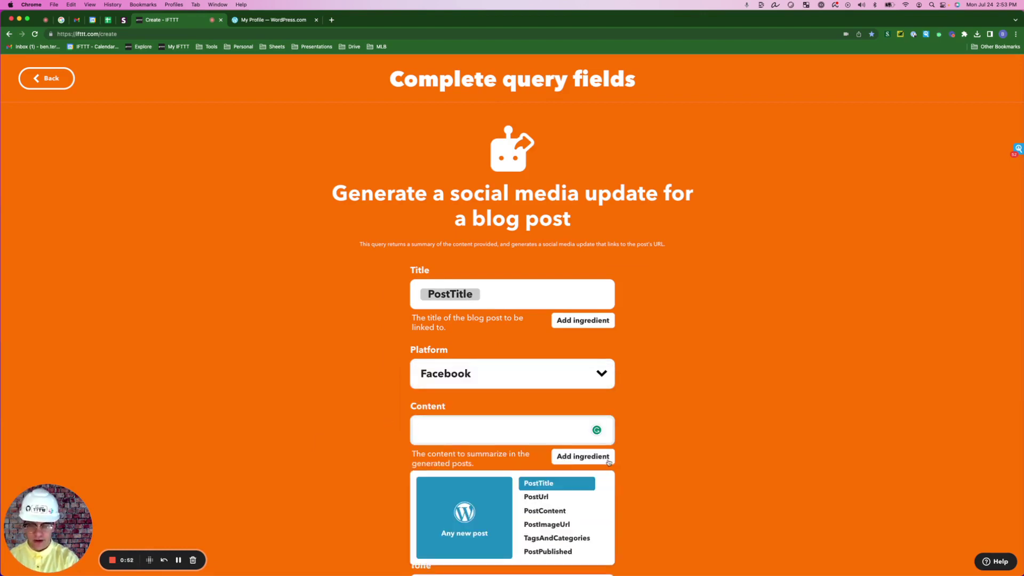
left_click(551, 516)
scroll(449, 361, "down", 3)
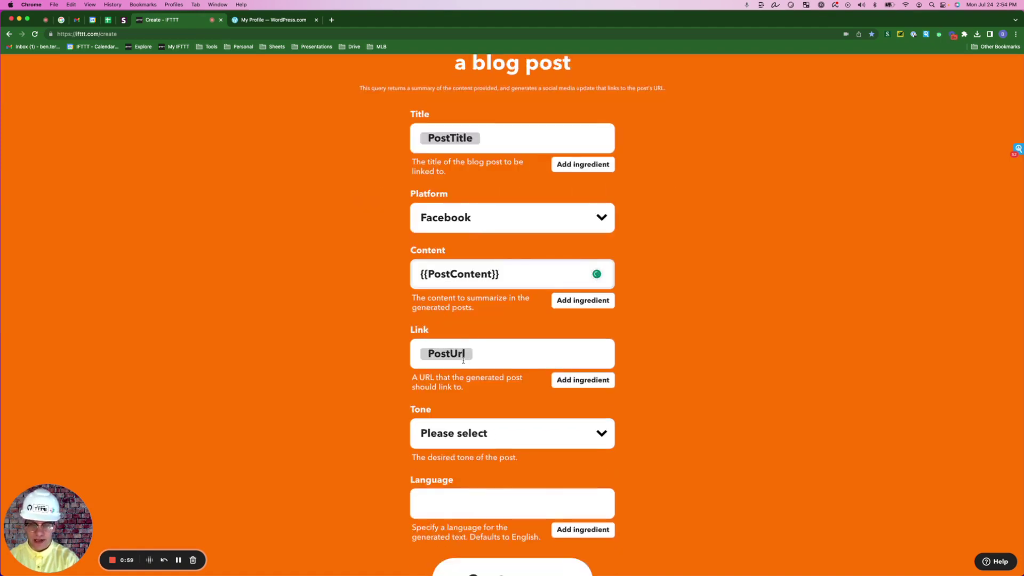
left_click(531, 432)
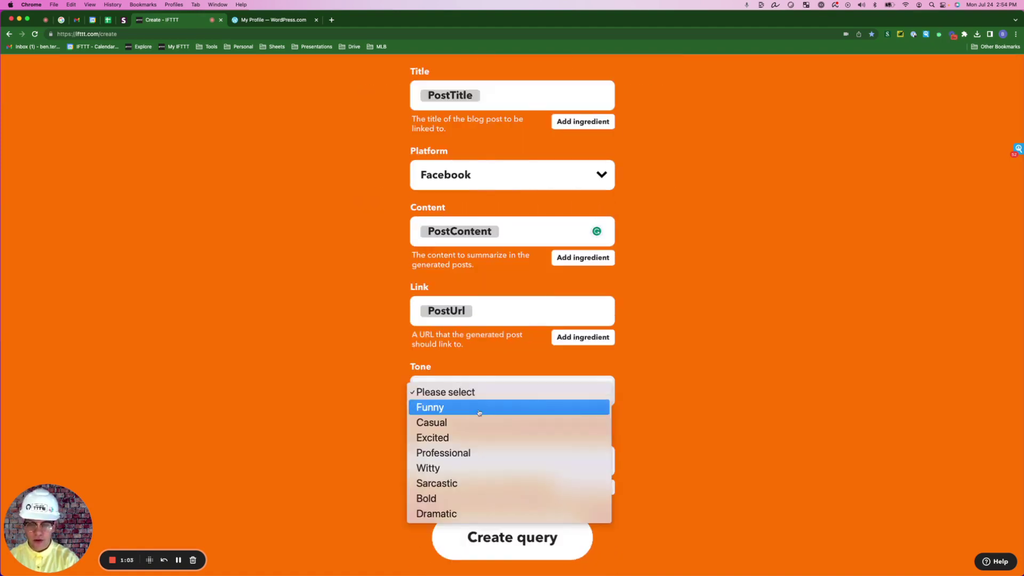
left_click(437, 424)
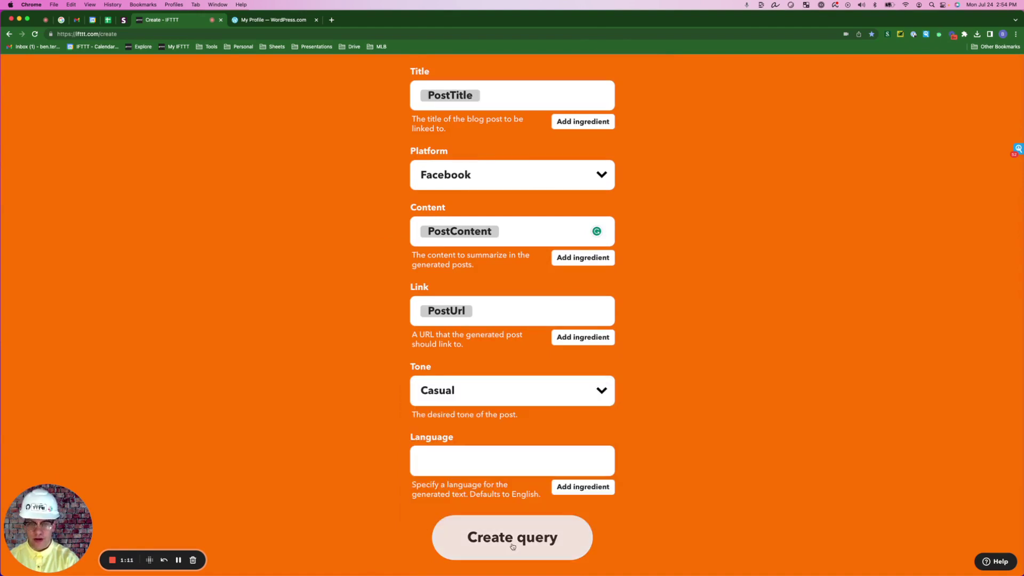
left_click(512, 542)
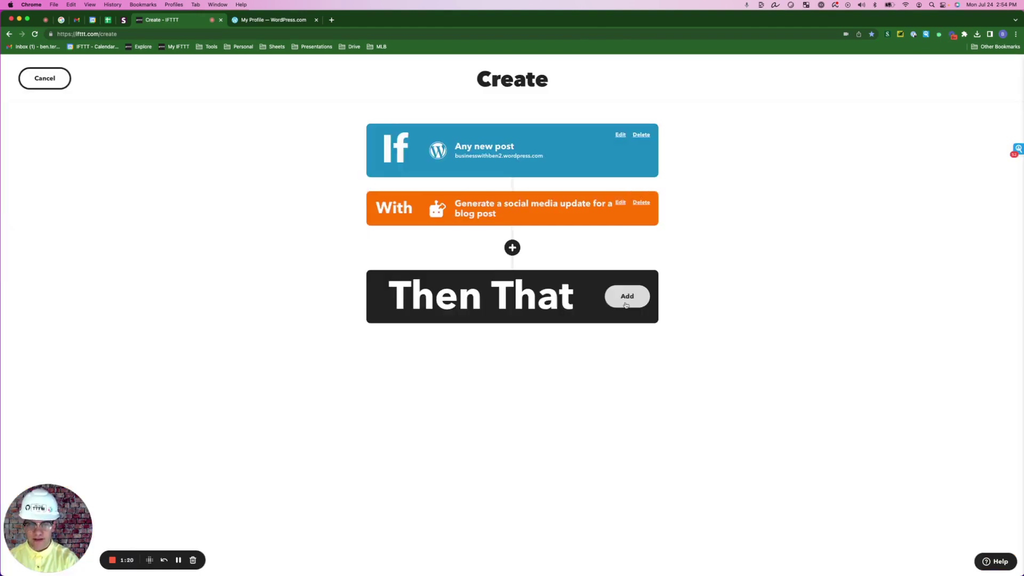
Step: Add a Facebook Pages link post action whose message is the AI Social Creator Content
left_click(627, 297)
type("fa")
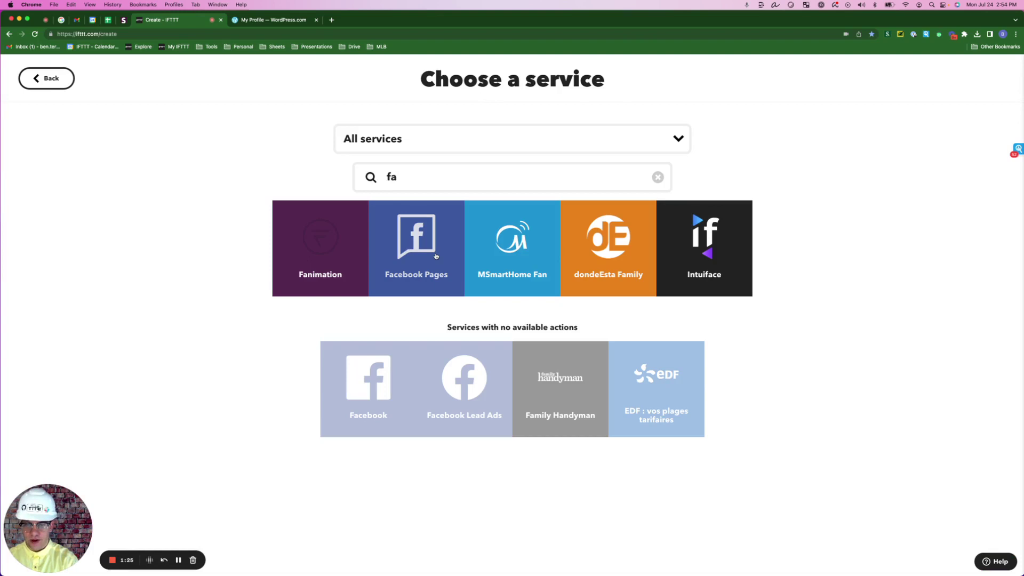
left_click(435, 257)
left_click(451, 330)
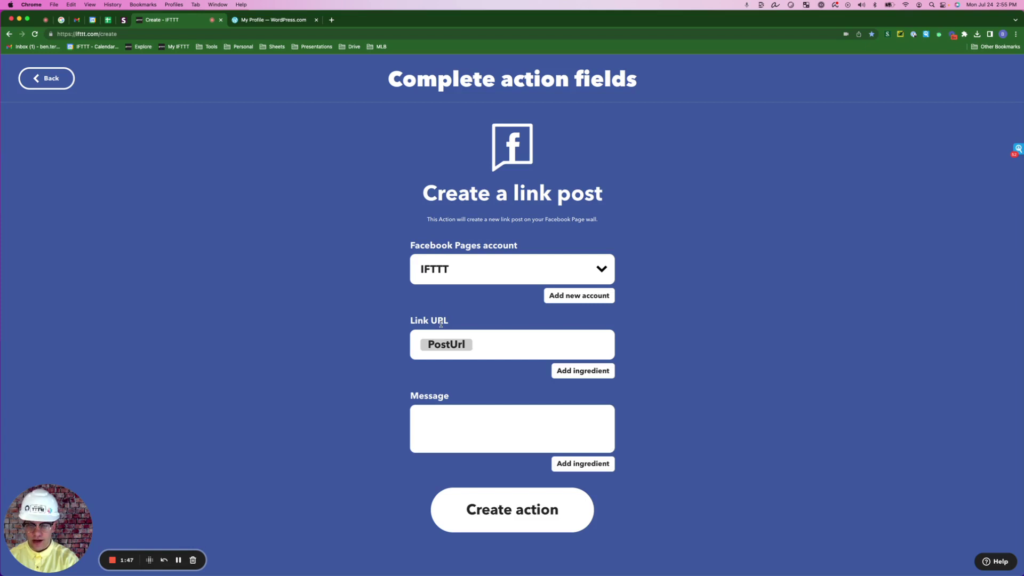
left_click(583, 472)
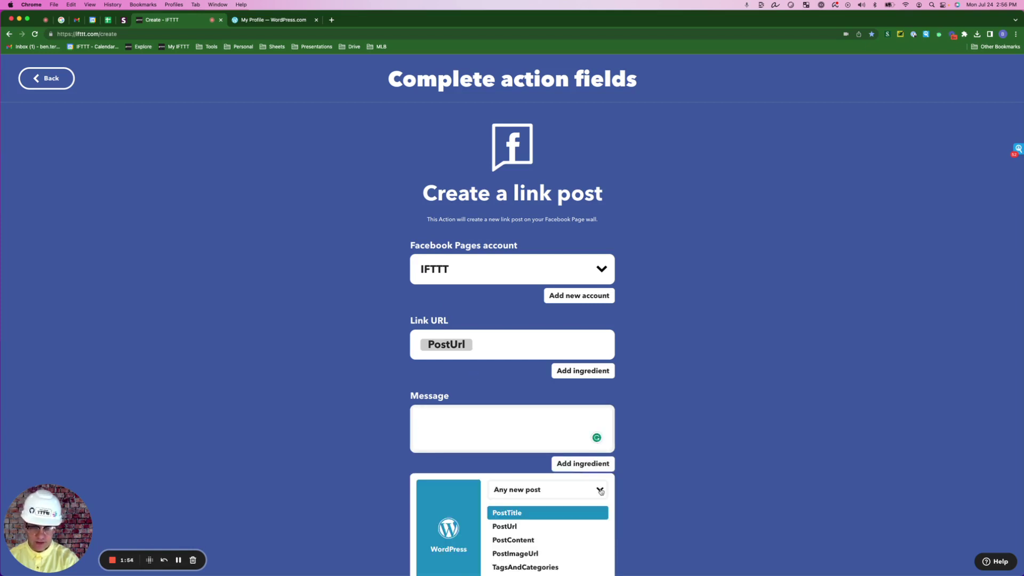
left_click(600, 492)
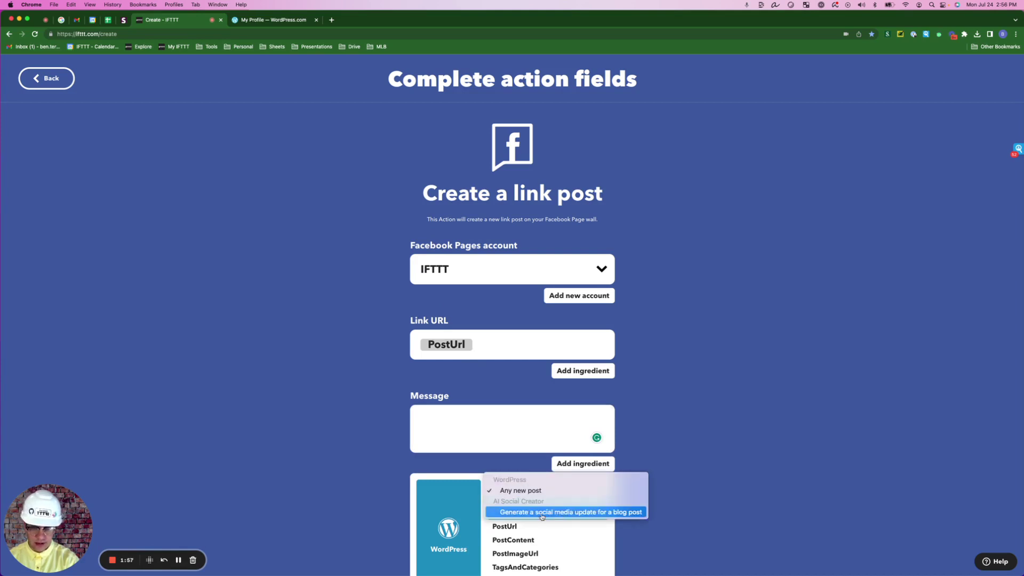
left_click(607, 515)
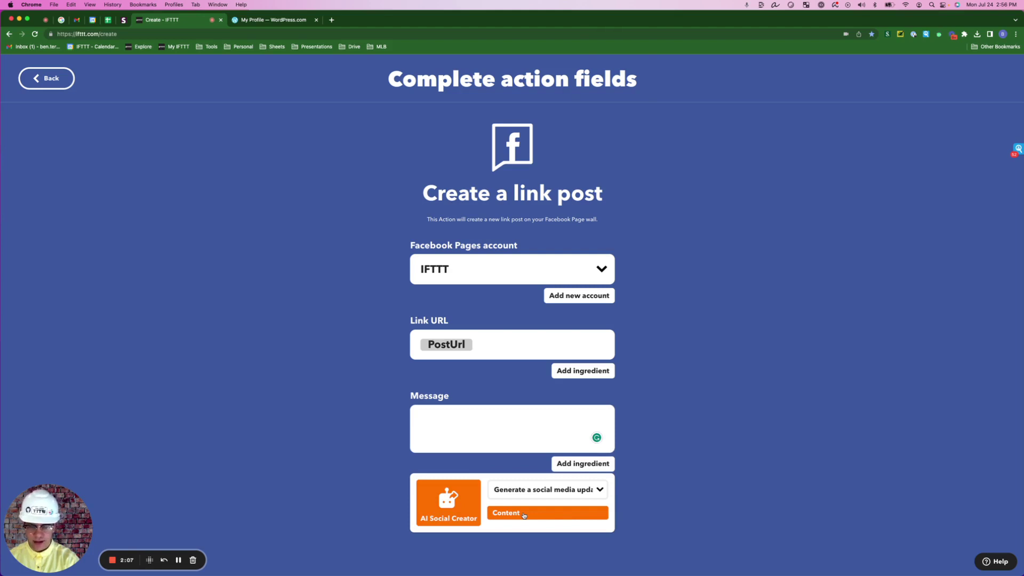
left_click(525, 514)
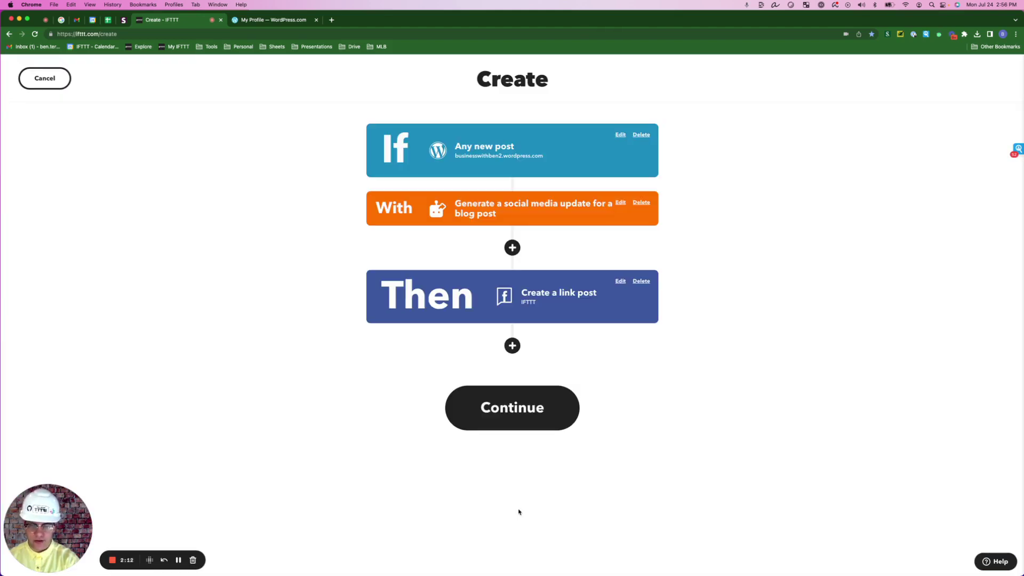
left_click(503, 413)
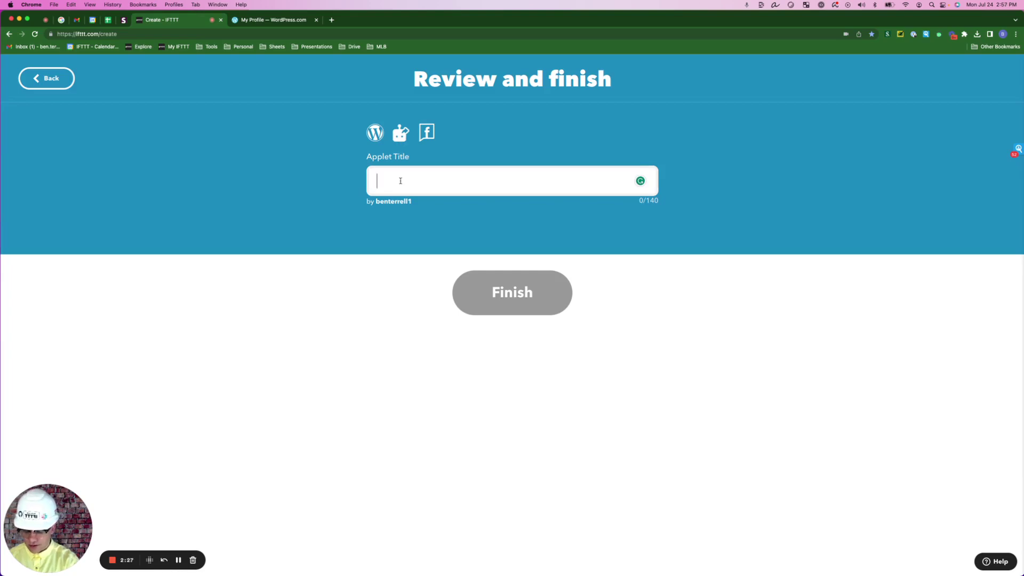
type("My blogs to Facebook")
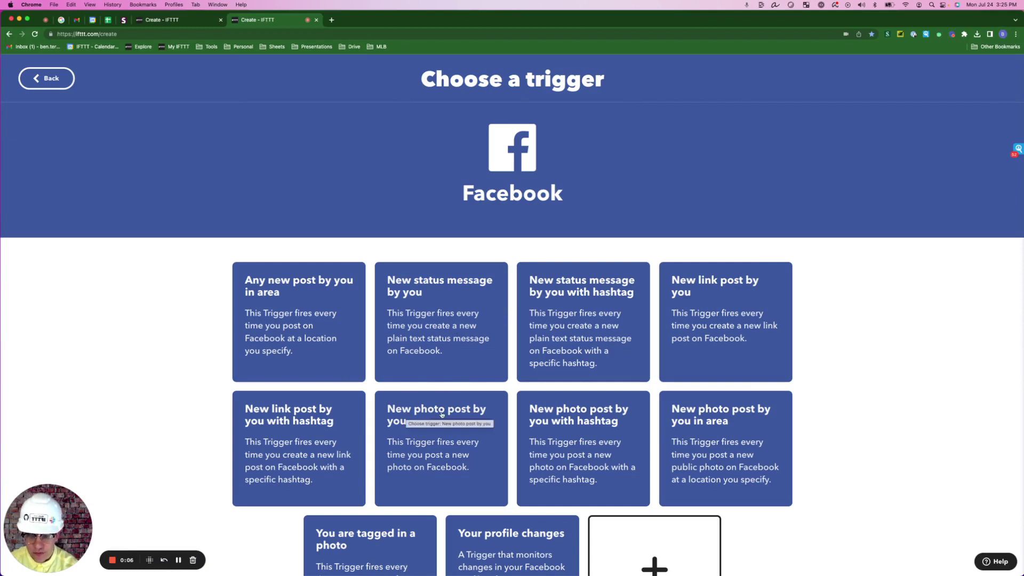
Step: Trigger on new Facebook photo posts; fill the Google My Business post with a Caption summary and Learn More button
left_click(480, 458)
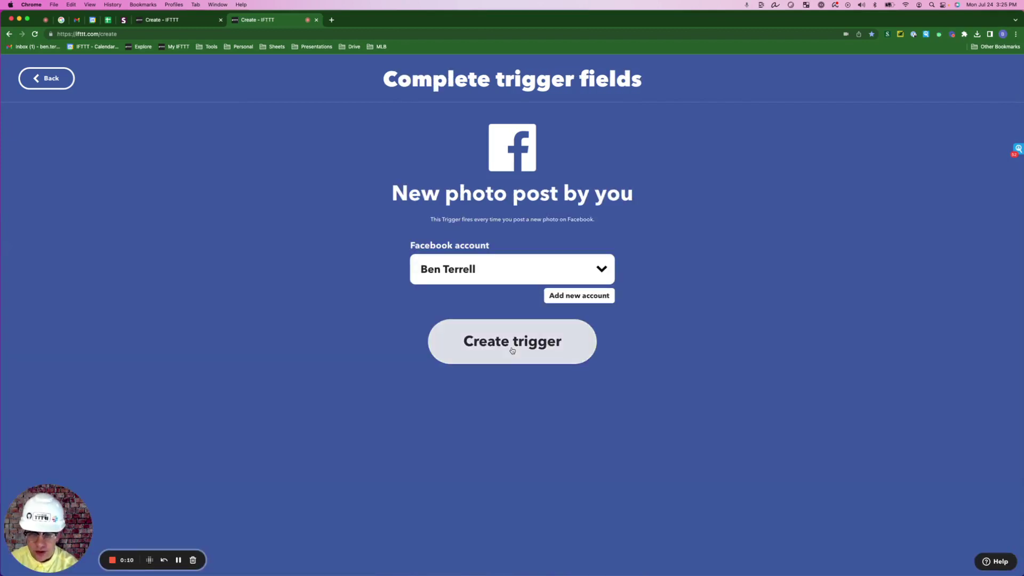
left_click(513, 350)
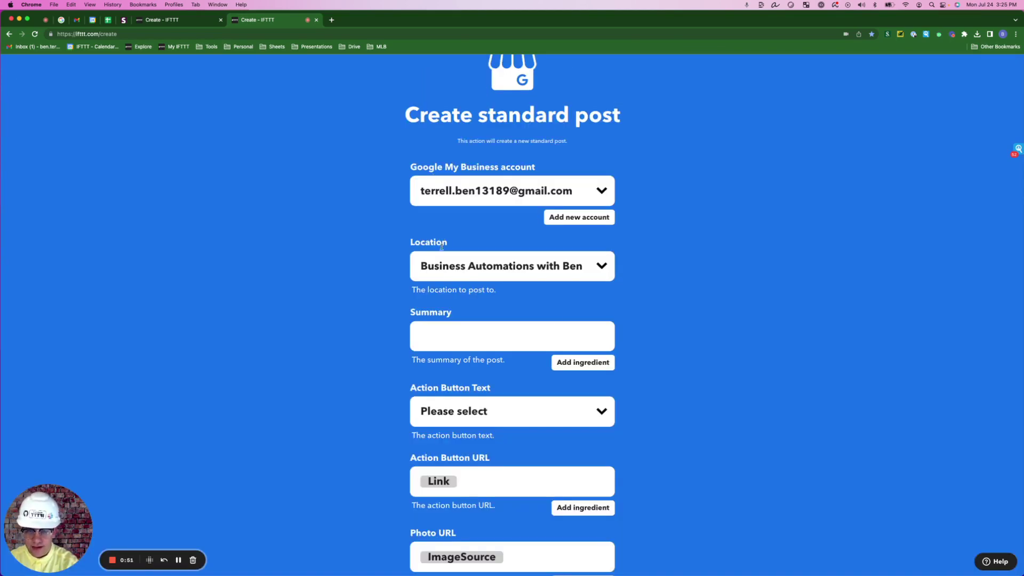
left_click(592, 365)
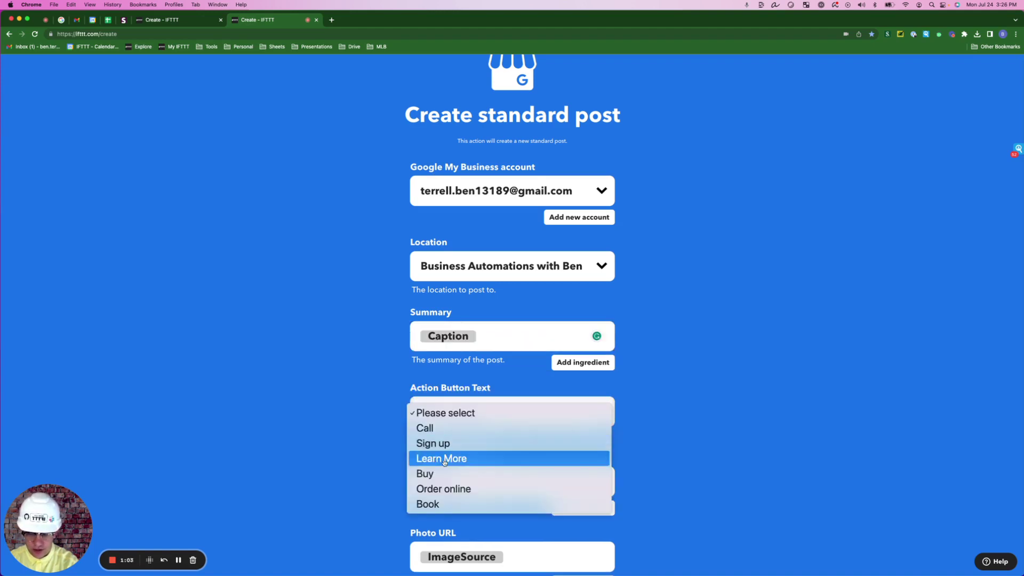
left_click(444, 459)
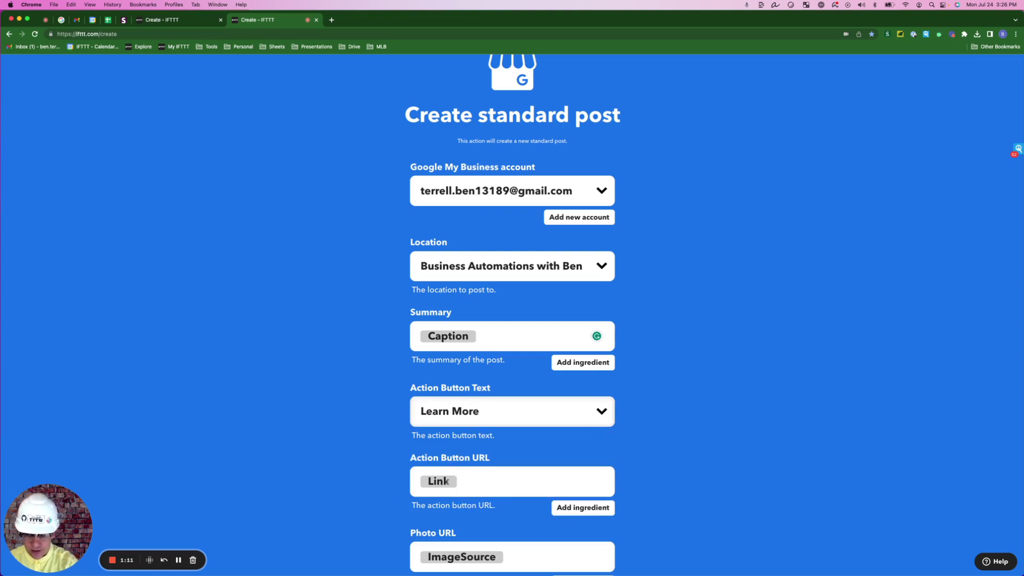
scroll(446, 481, "down", 3)
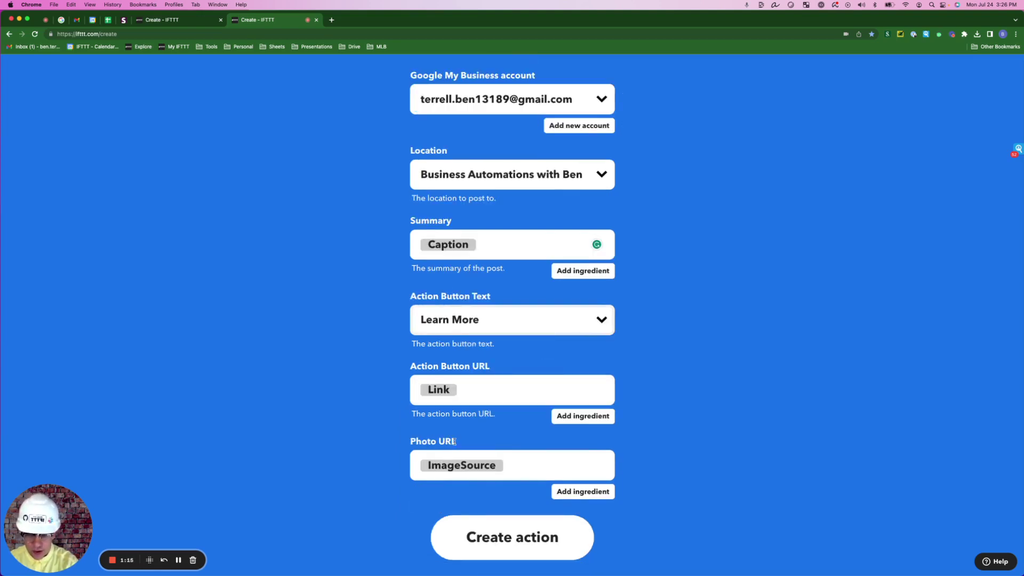
left_click(453, 466)
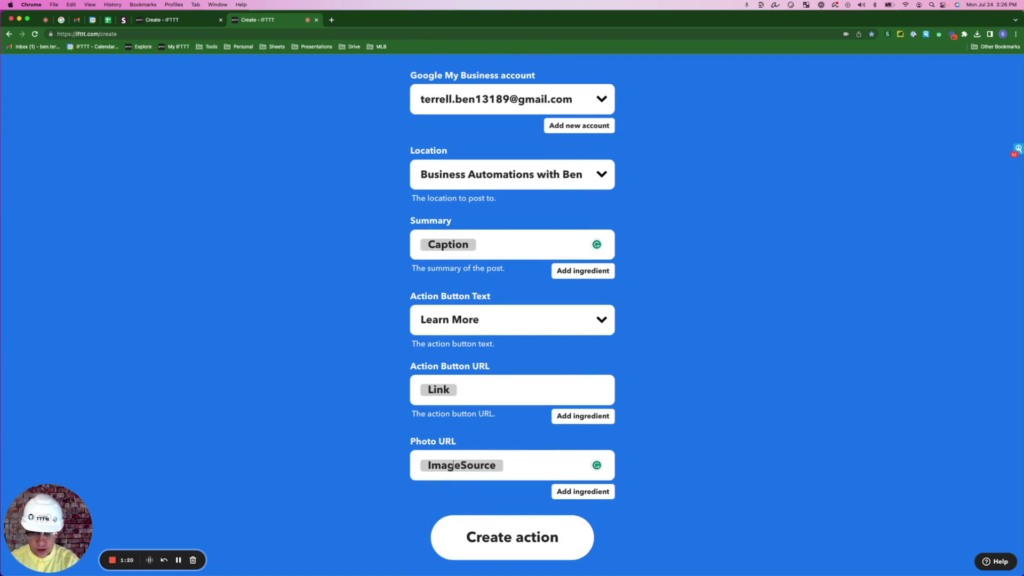